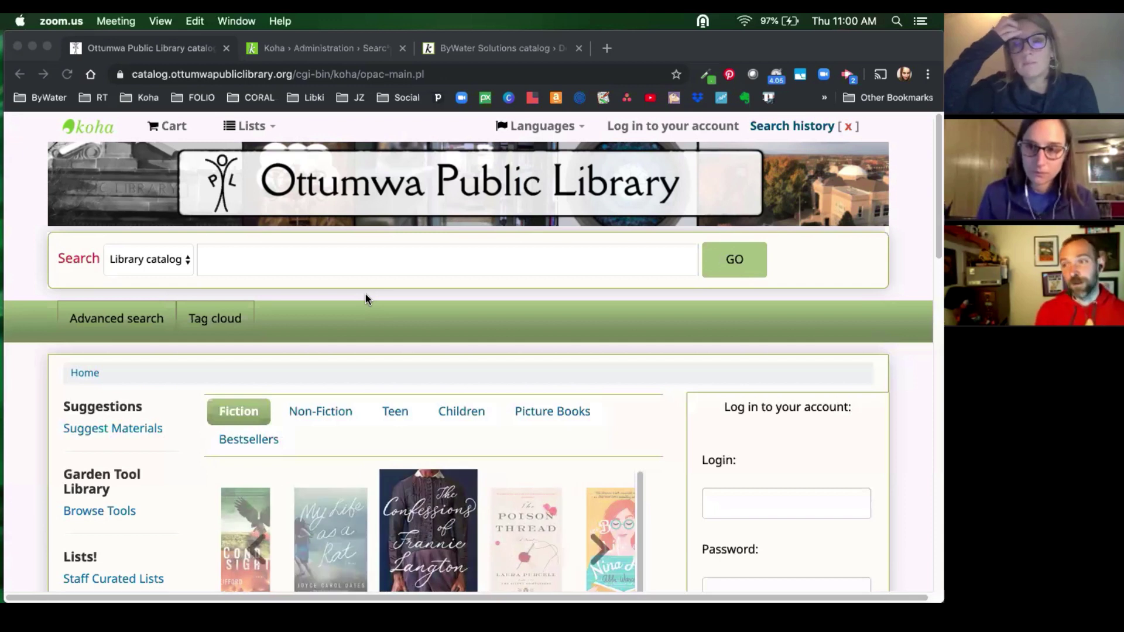
# Step: Search the OPAC for 'bud not buddy' and browse the 4 results led by Bud, Not Buddy
pyautogui.press('XF86AudioRaiseVolume')
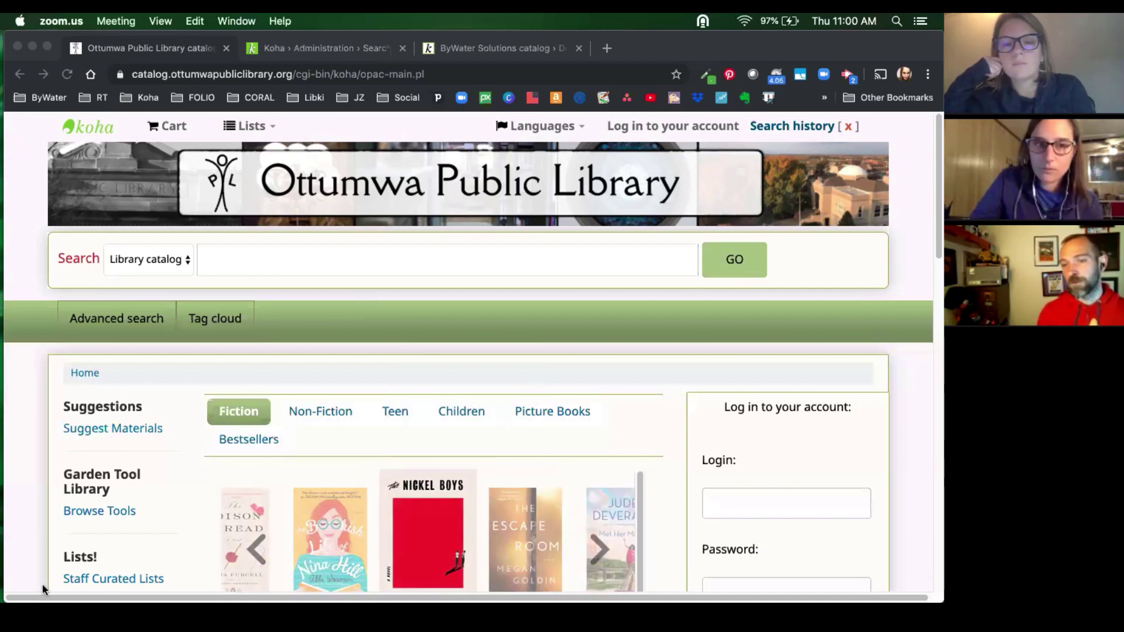
pyautogui.click(528, 267)
pyautogui.write('bu')
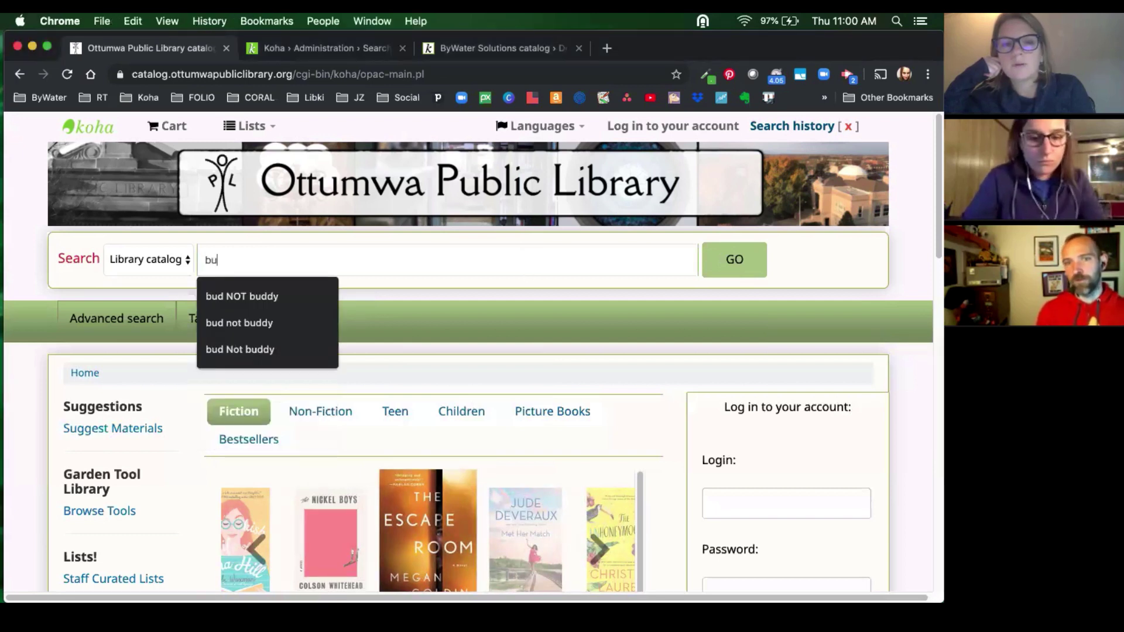
pyautogui.write('d not bu')
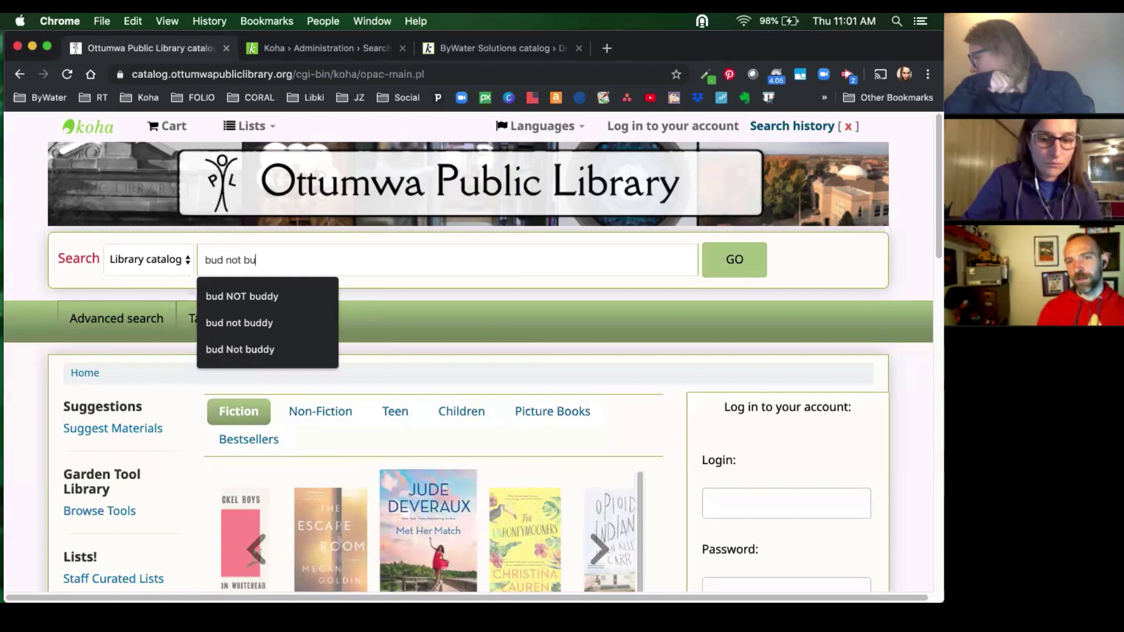
pyautogui.write('ddy')
pyautogui.press('Return')
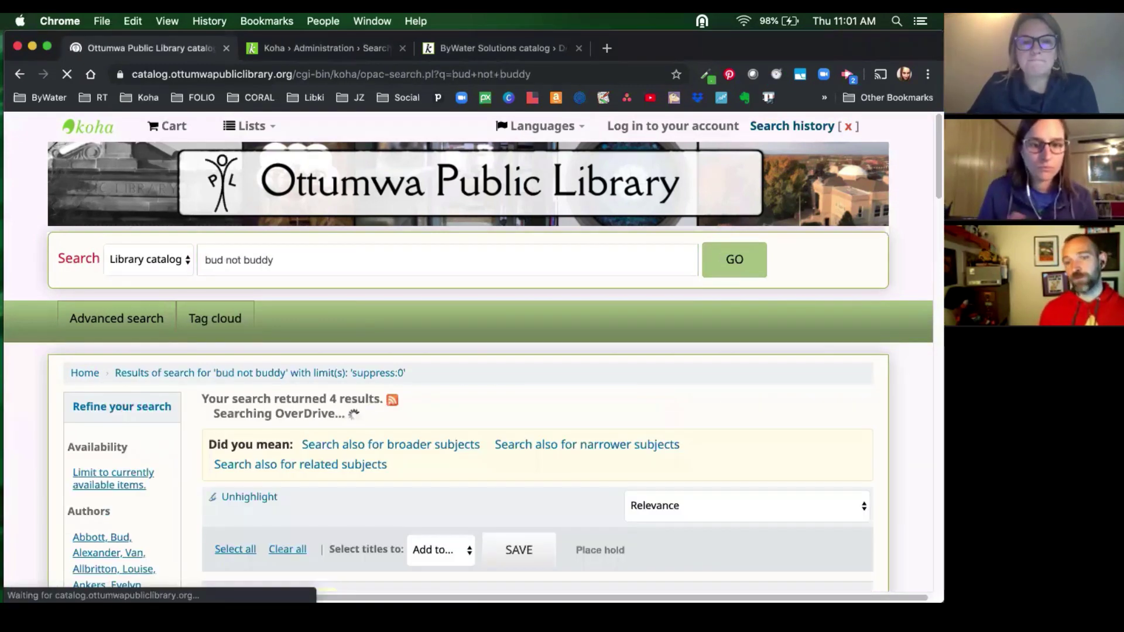
pyautogui.scroll(-1, 566, 421)
pyautogui.scroll(-2, 564, 425)
pyautogui.scroll(-2, 409, 398)
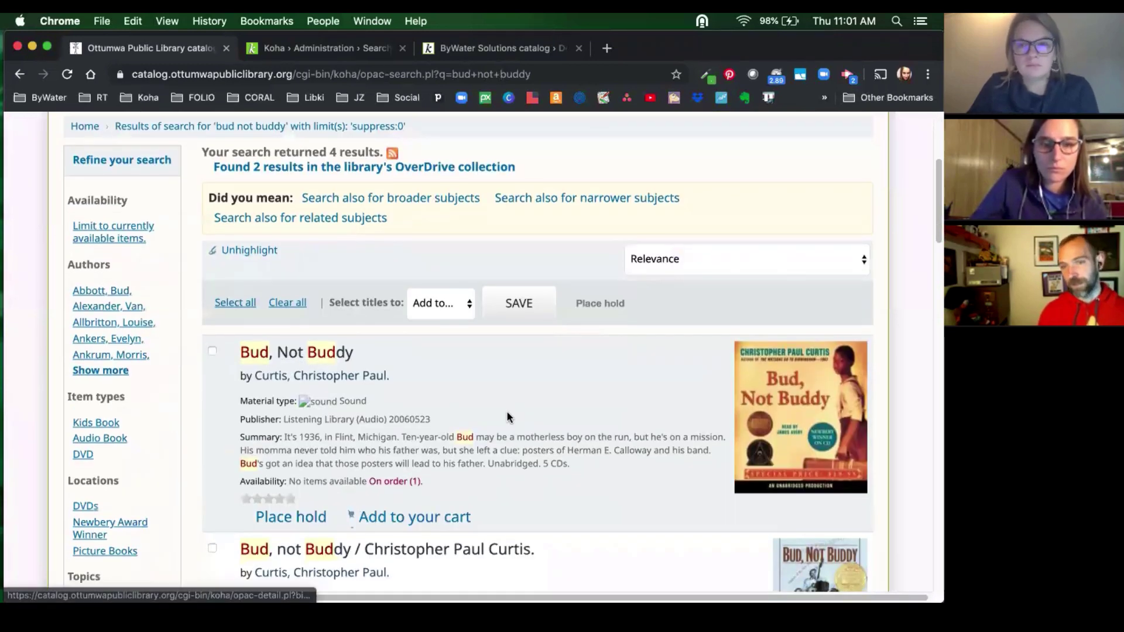
pyautogui.scroll(-2, 548, 465)
pyautogui.scroll(-6, 547, 464)
pyautogui.scroll(1, 547, 464)
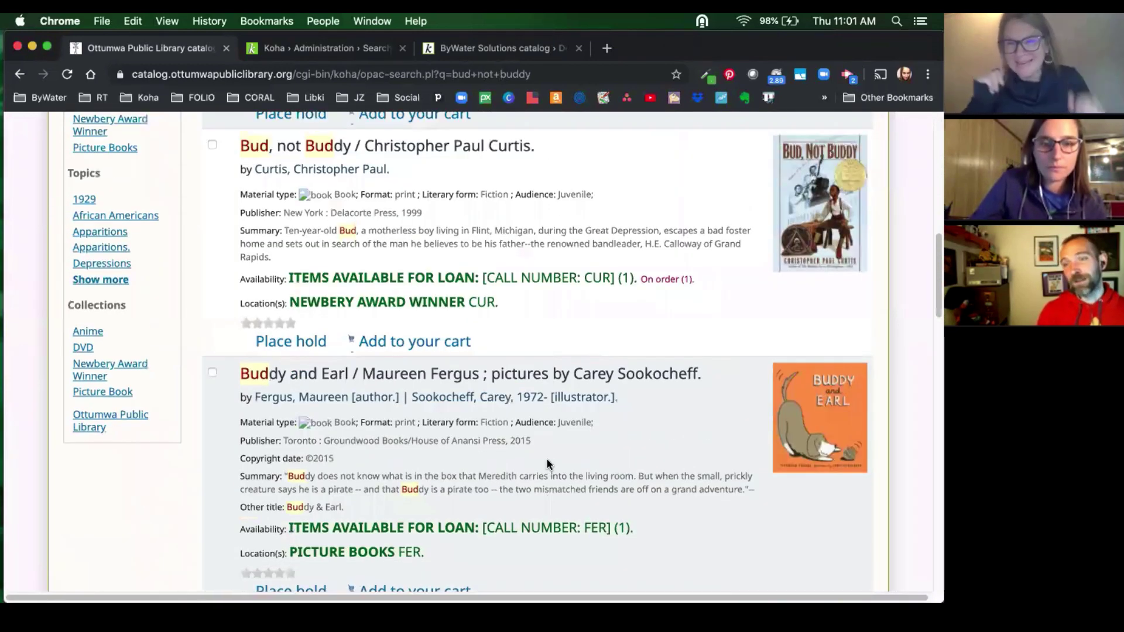
pyautogui.scroll(10, 351, 351)
# Step: Replace the OPAC search with the Boolean query 'bud NOT buddy'
pyautogui.tripleClick(279, 264)
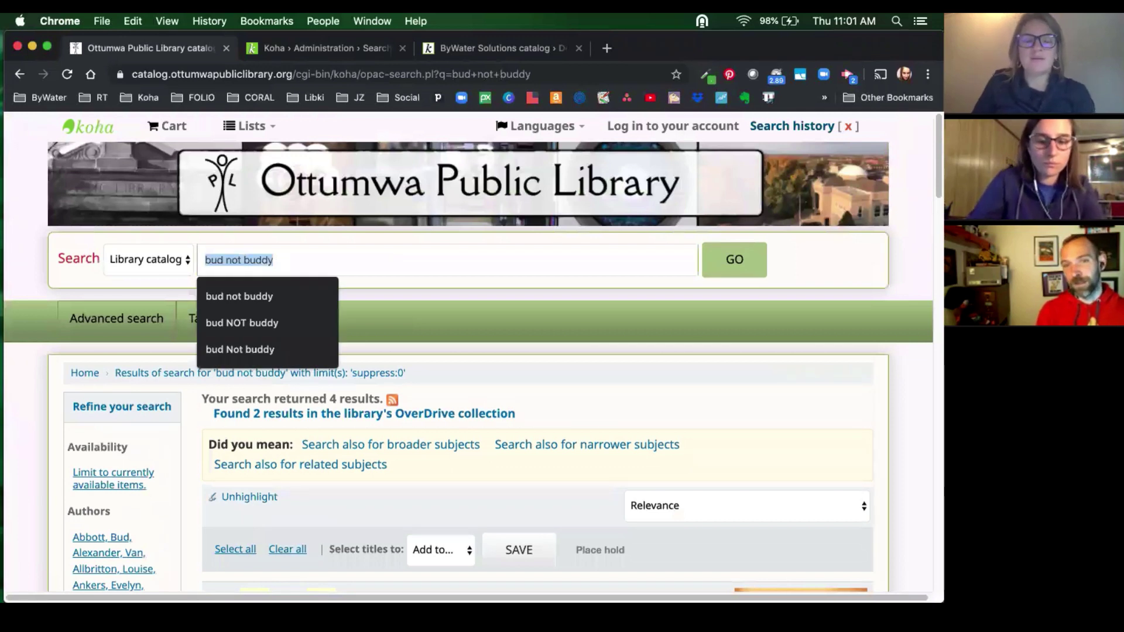
pyautogui.write('bud NOT b')
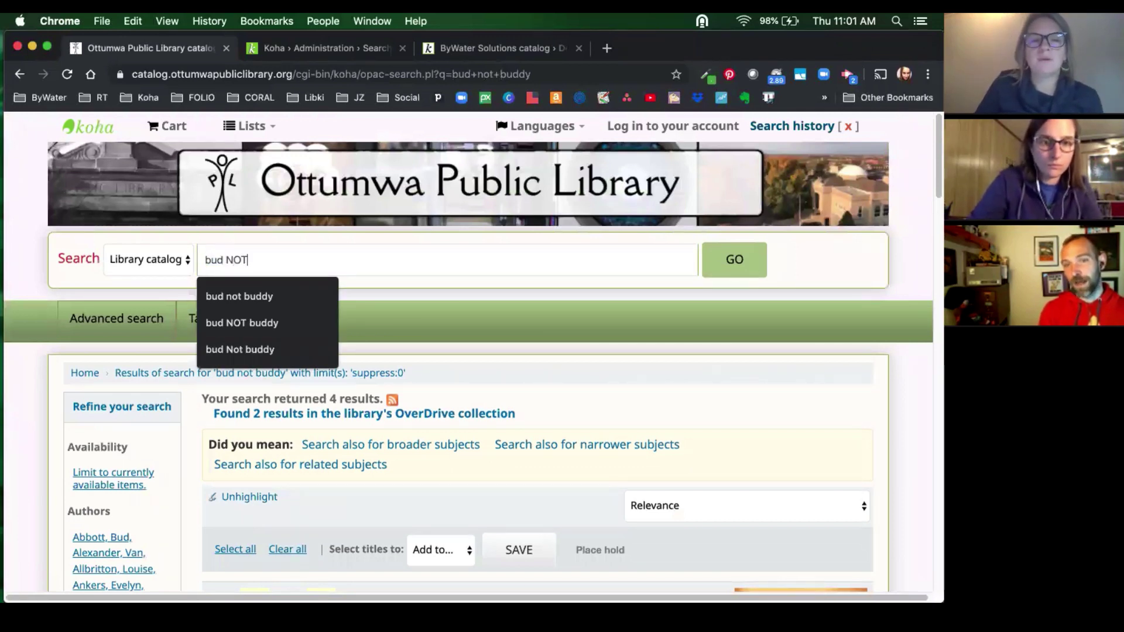
pyautogui.write('uddy')
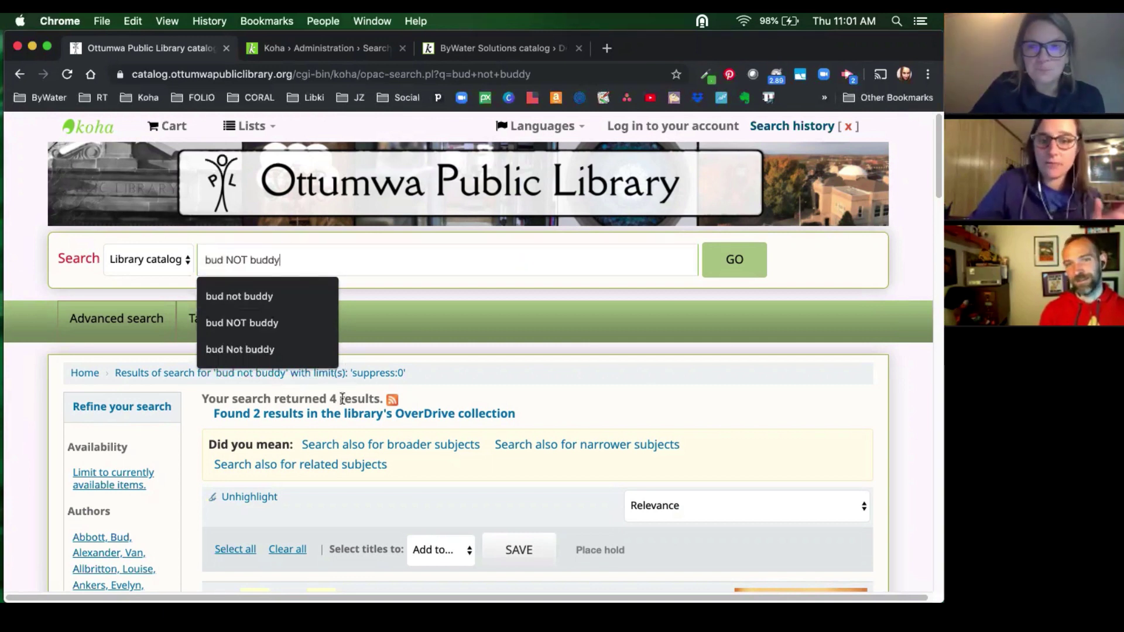
pyautogui.press('Return')
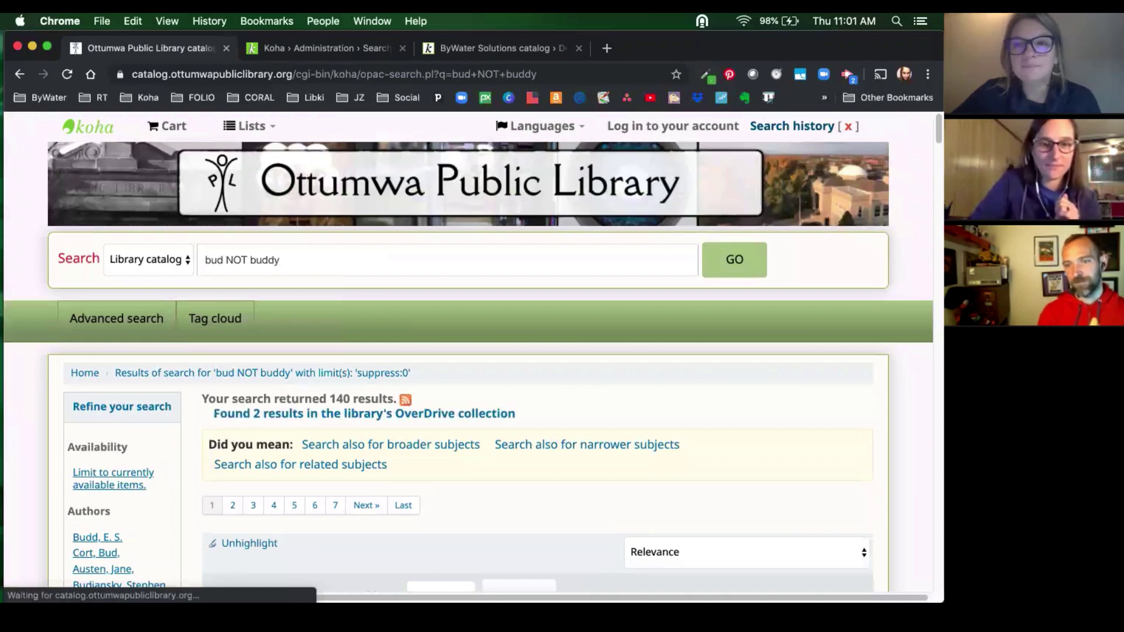
# Step: Browse the 140 results, such as Mister Bud wears the cone, which exclude Bud, Not Buddy
pyautogui.scroll(-2, 303, 351)
pyautogui.scroll(-2, 303, 352)
pyautogui.scroll(-2, 303, 352)
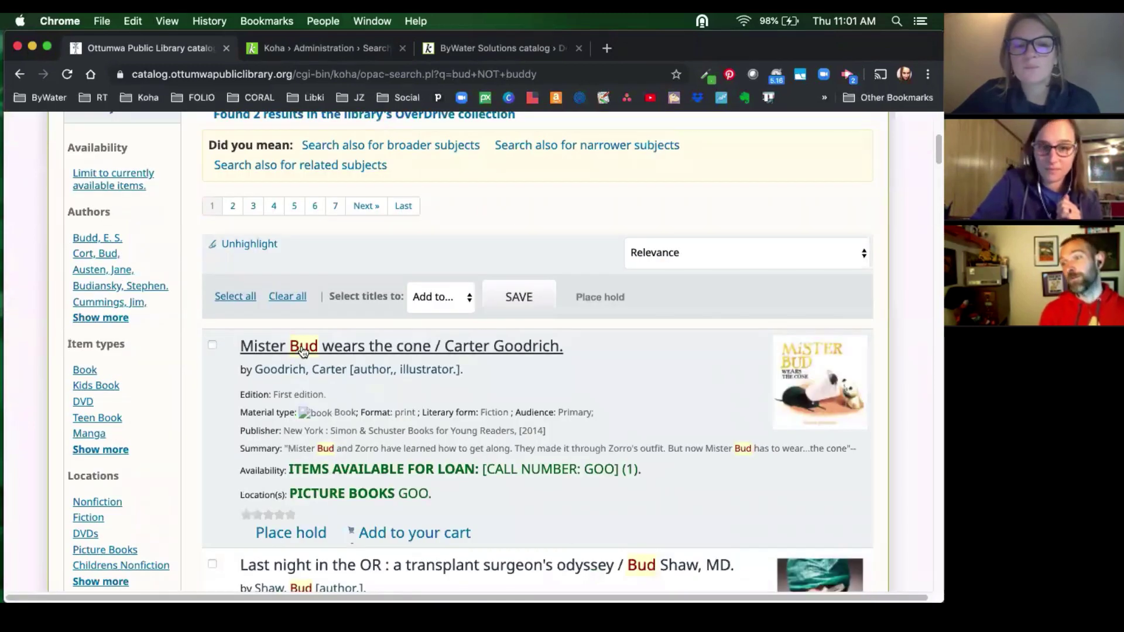
pyautogui.scroll(-1, 303, 352)
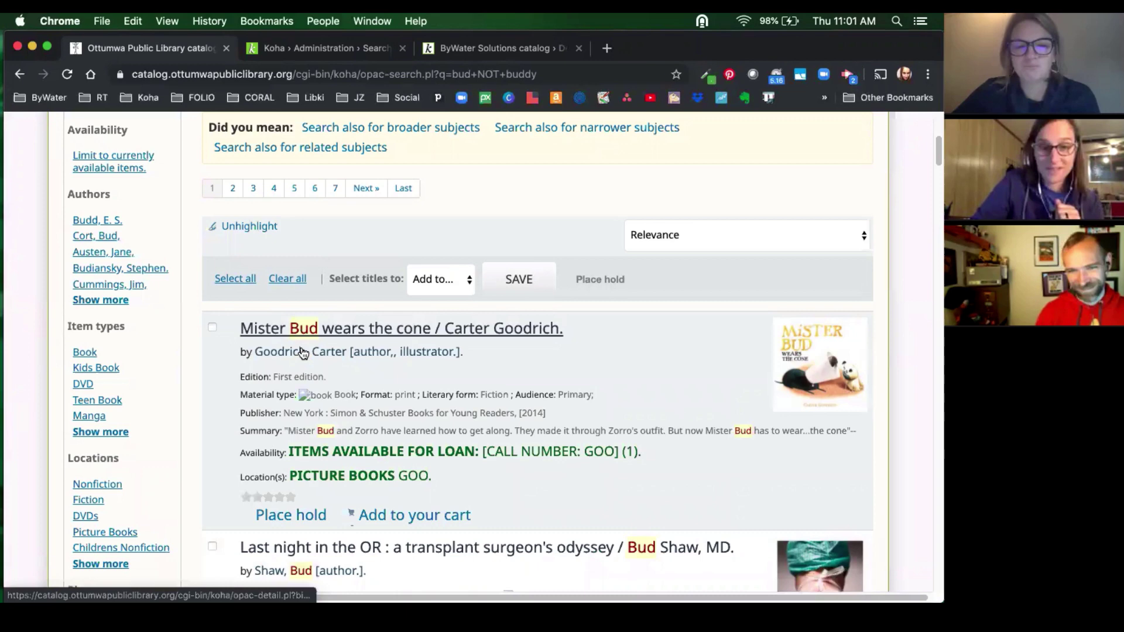
pyautogui.scroll(-2, 302, 351)
pyautogui.scroll(-4, 302, 352)
pyautogui.scroll(-2, 303, 352)
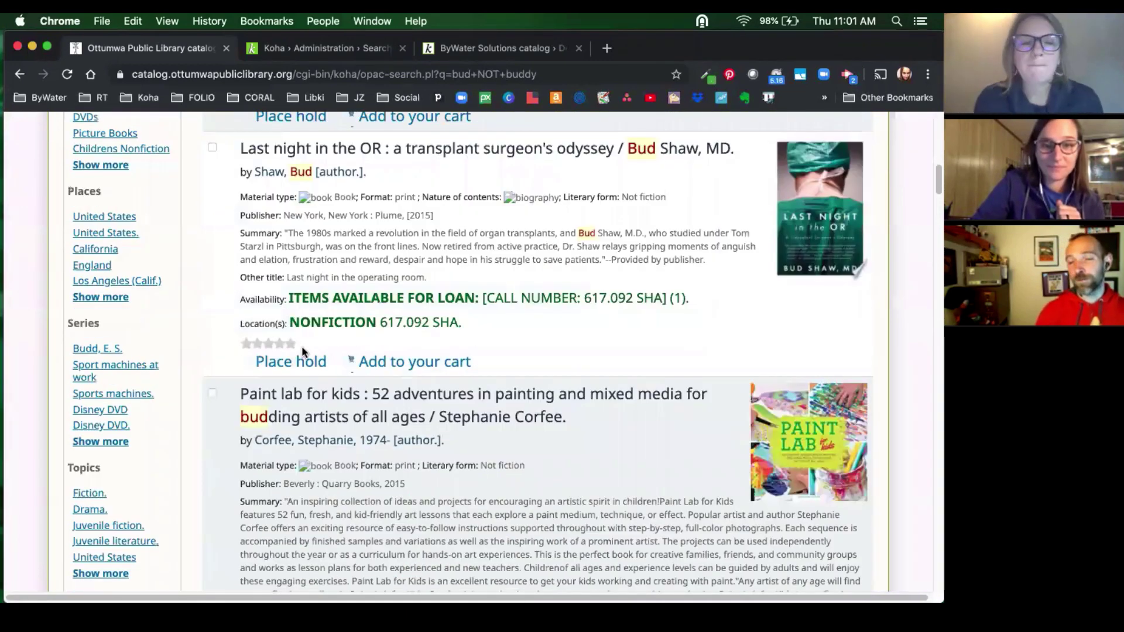
pyautogui.scroll(-4, 302, 351)
pyautogui.scroll(-6, 303, 347)
pyautogui.scroll(-3, 303, 347)
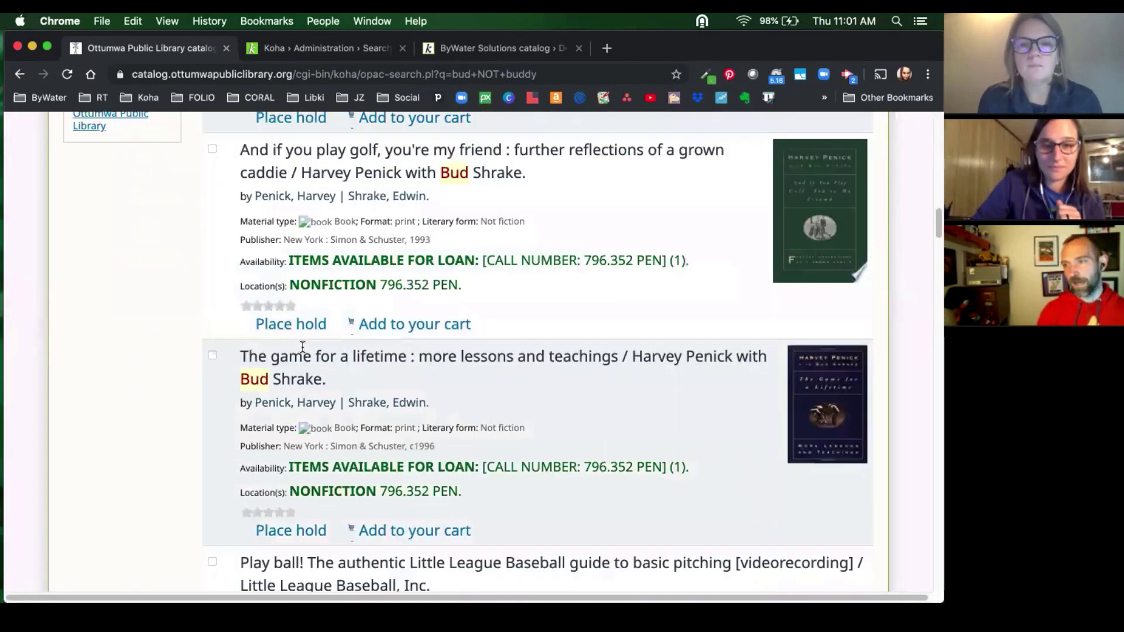
pyautogui.scroll(20, 302, 351)
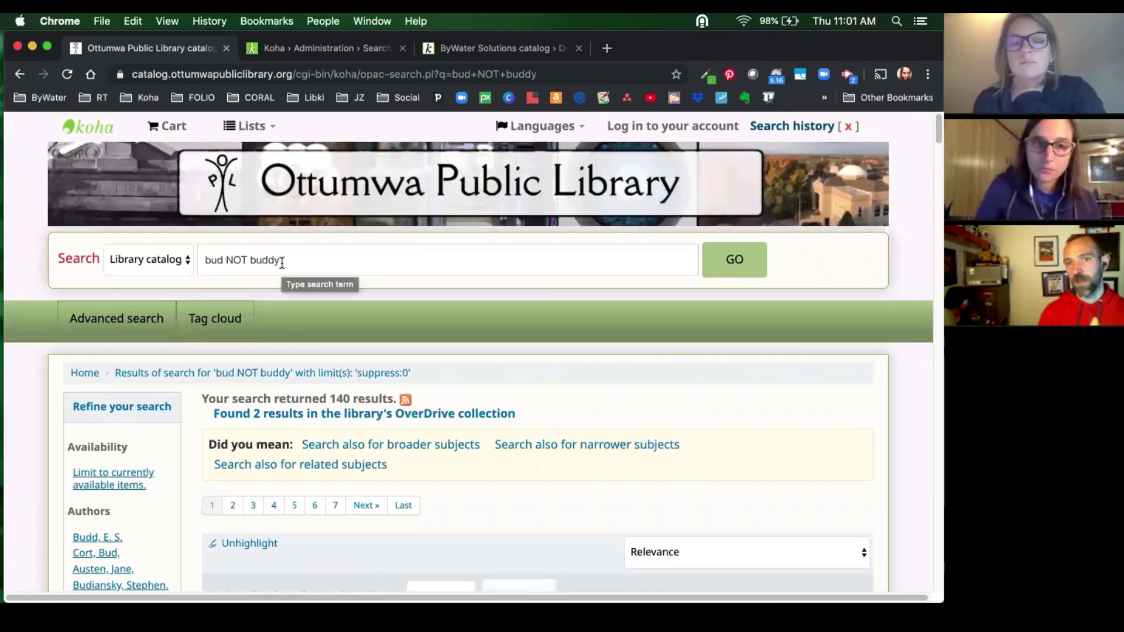
pyautogui.tripleClick(282, 263)
pyautogui.press('BackSpace')
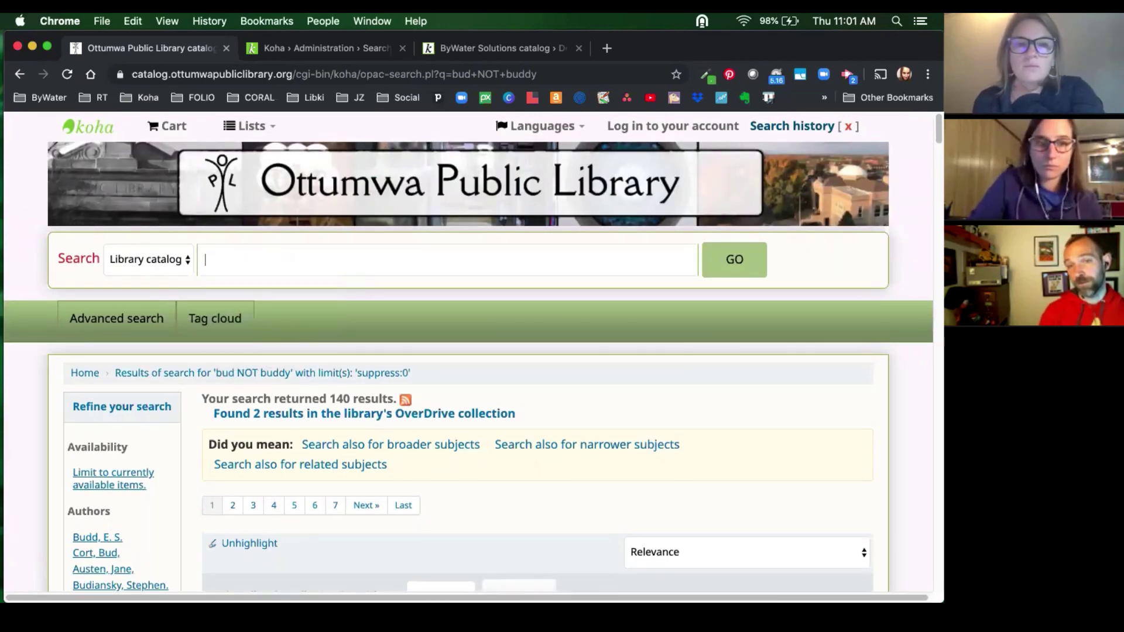
pyautogui.write('"')
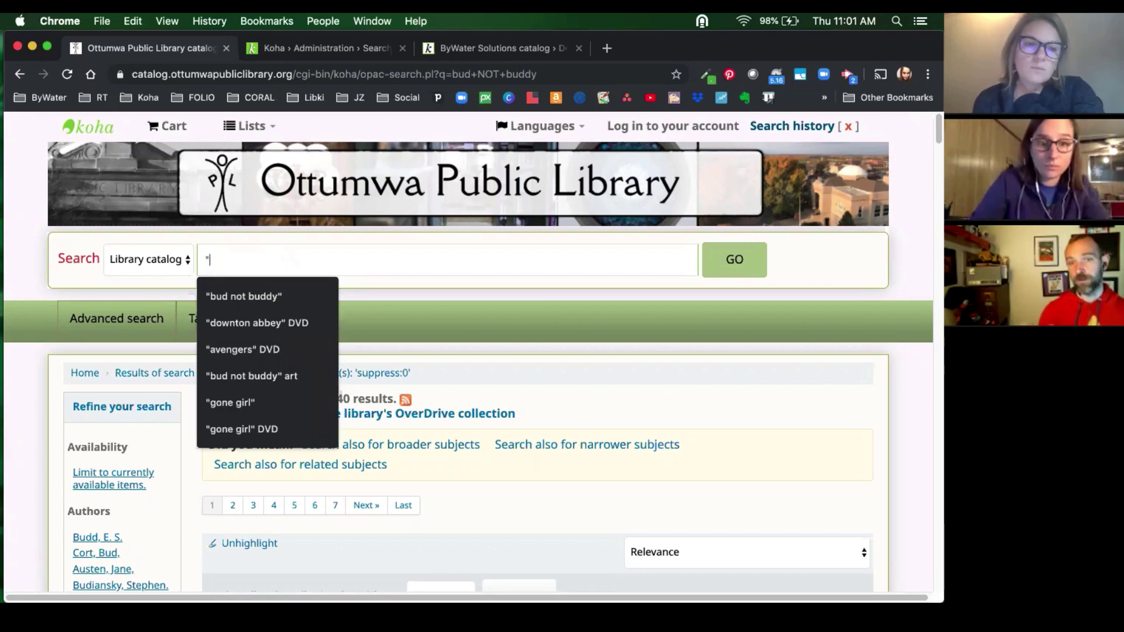
pyautogui.write('downton abbey" DVD')
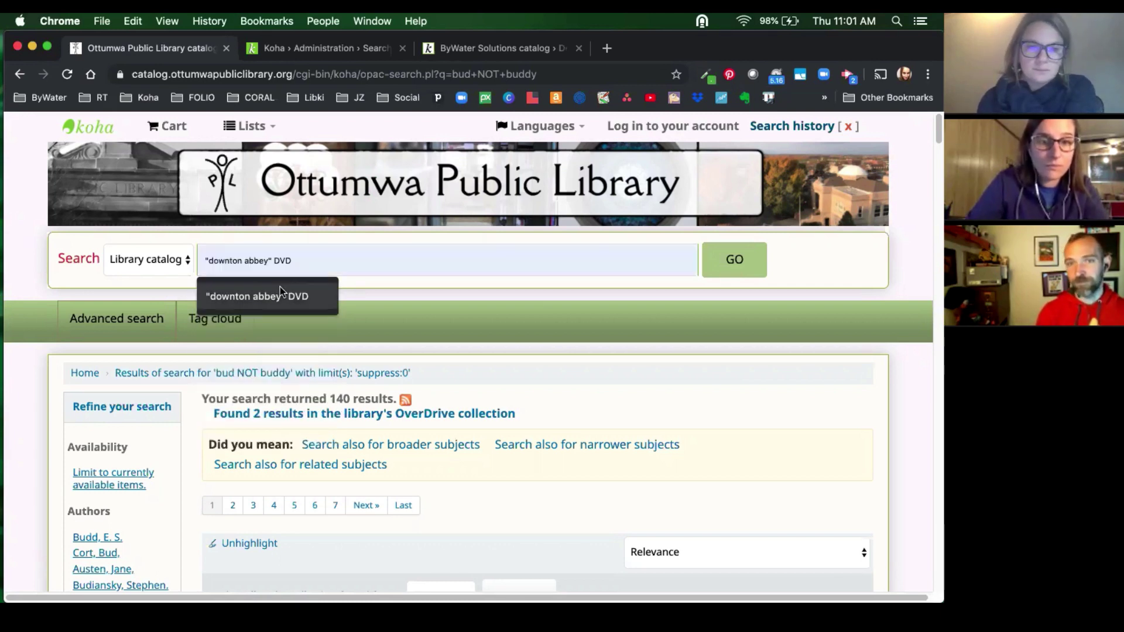
pyautogui.click(257, 296)
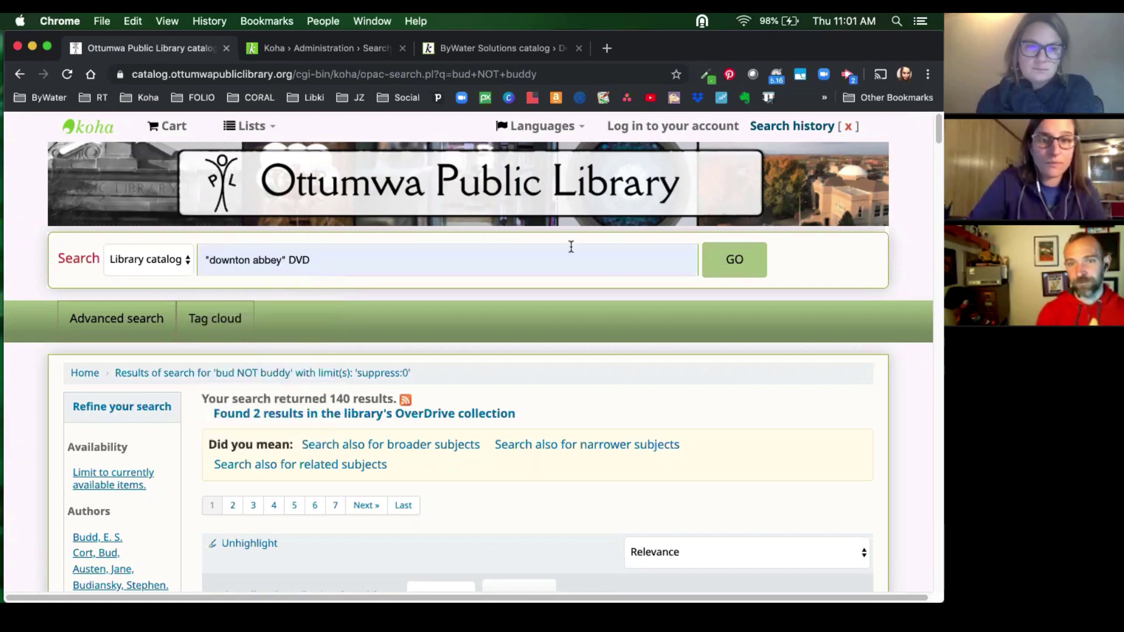
pyautogui.click(730, 266)
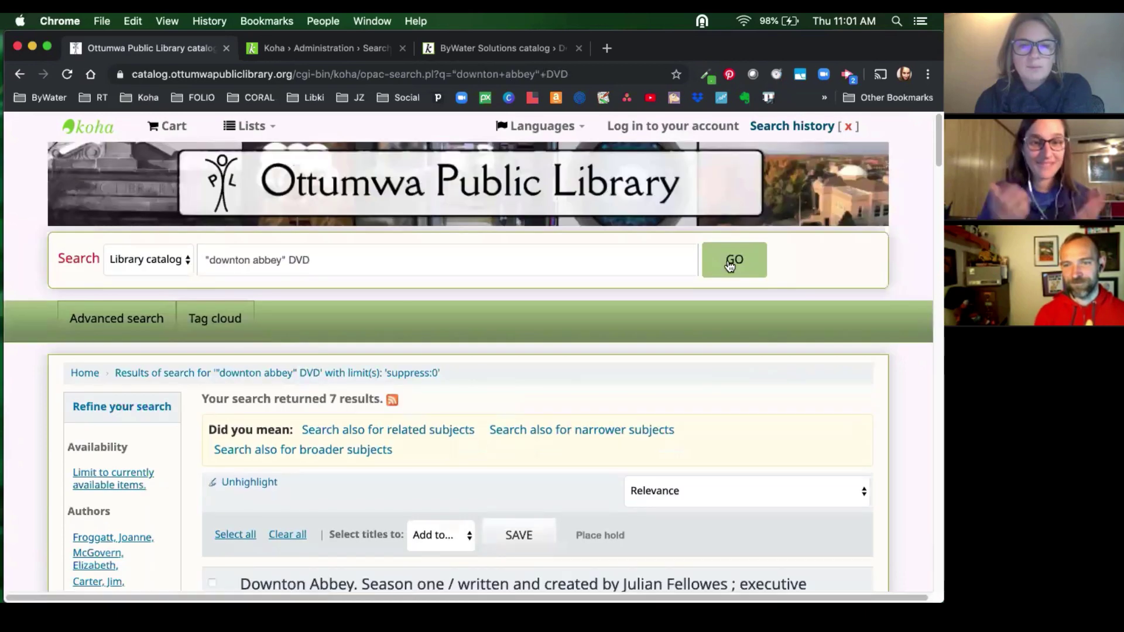
pyautogui.scroll(-3, 730, 266)
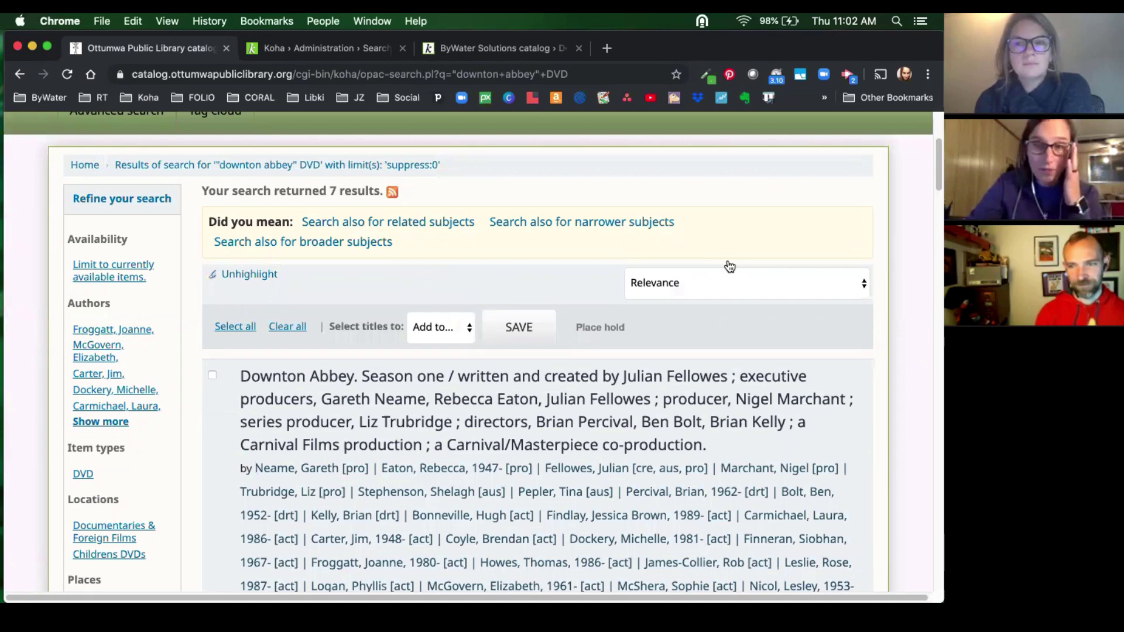
pyautogui.scroll(-1, 730, 266)
pyautogui.scroll(-1, 730, 266)
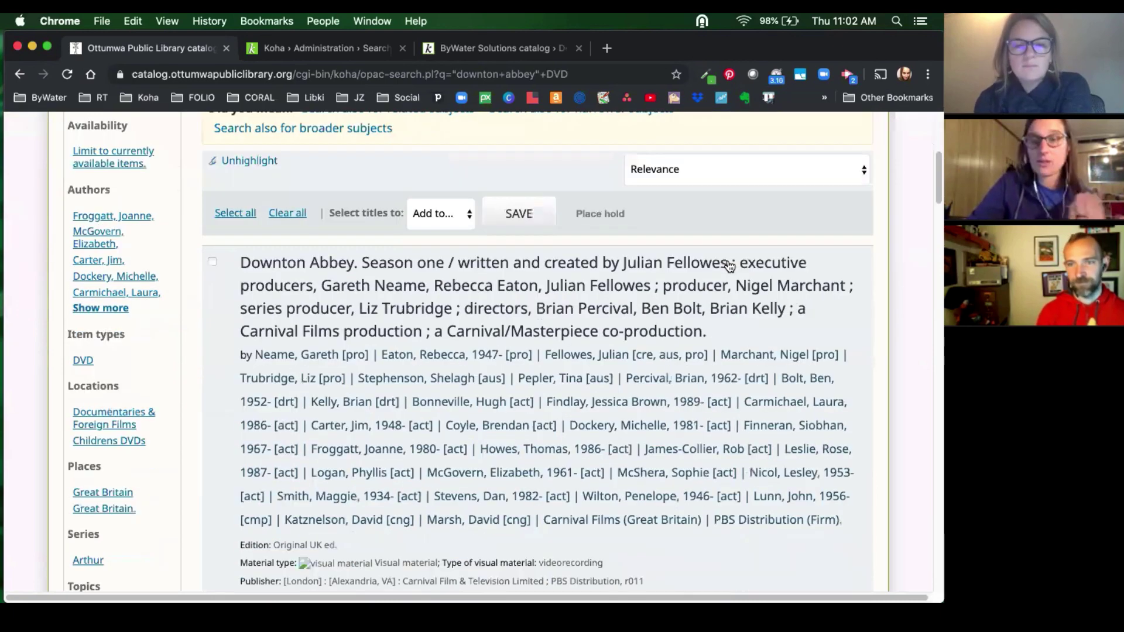
pyautogui.scroll(-1, 730, 266)
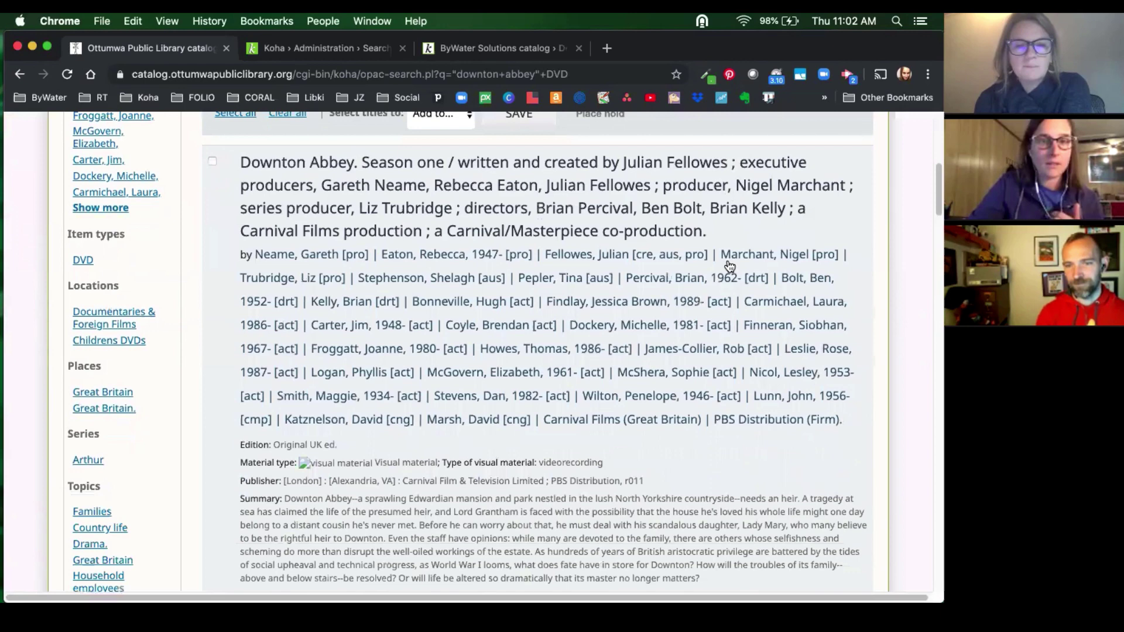
pyautogui.scroll(-1, 730, 267)
pyautogui.scroll(-5, 730, 266)
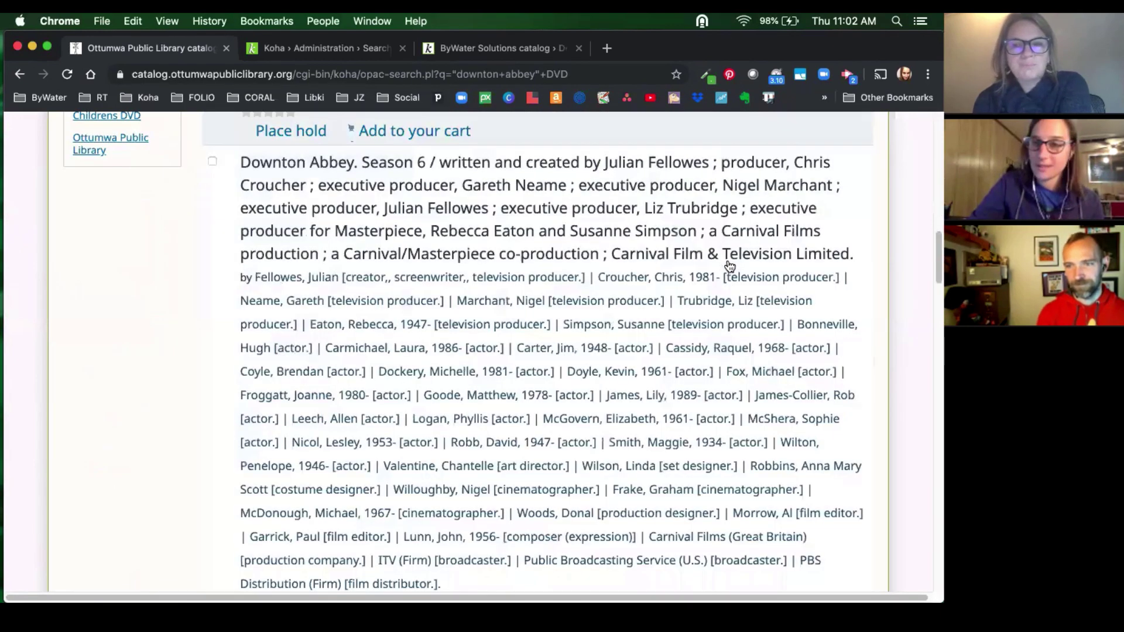
pyautogui.scroll(-1, 730, 267)
pyautogui.scroll(-10, 730, 266)
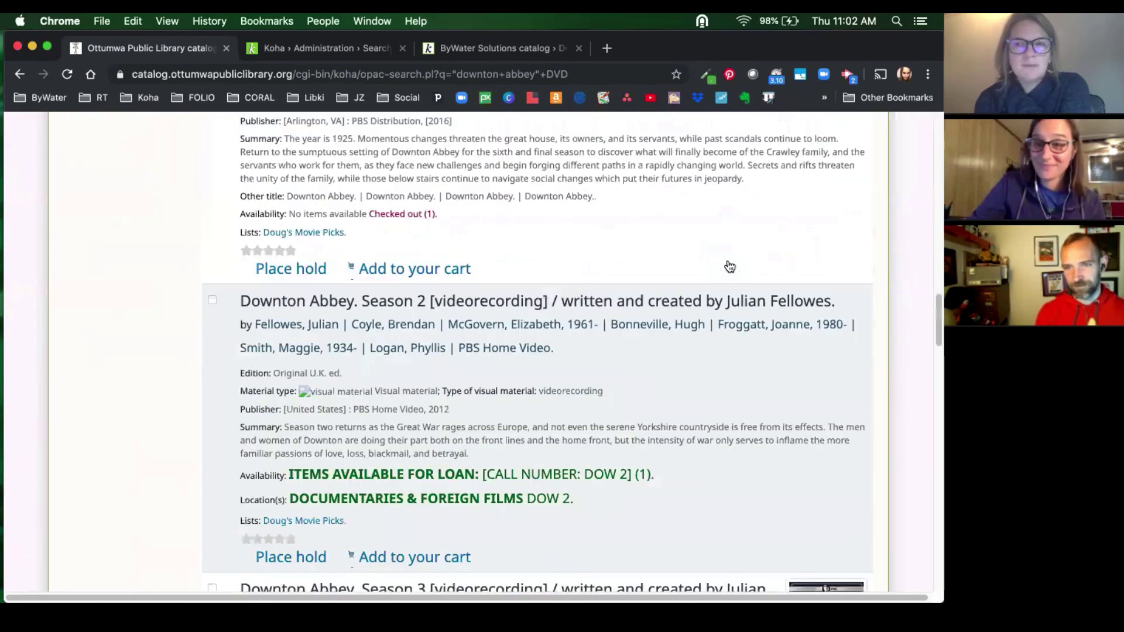
pyautogui.scroll(-8, 731, 266)
pyautogui.scroll(-4, 730, 267)
pyautogui.scroll(-2, 730, 266)
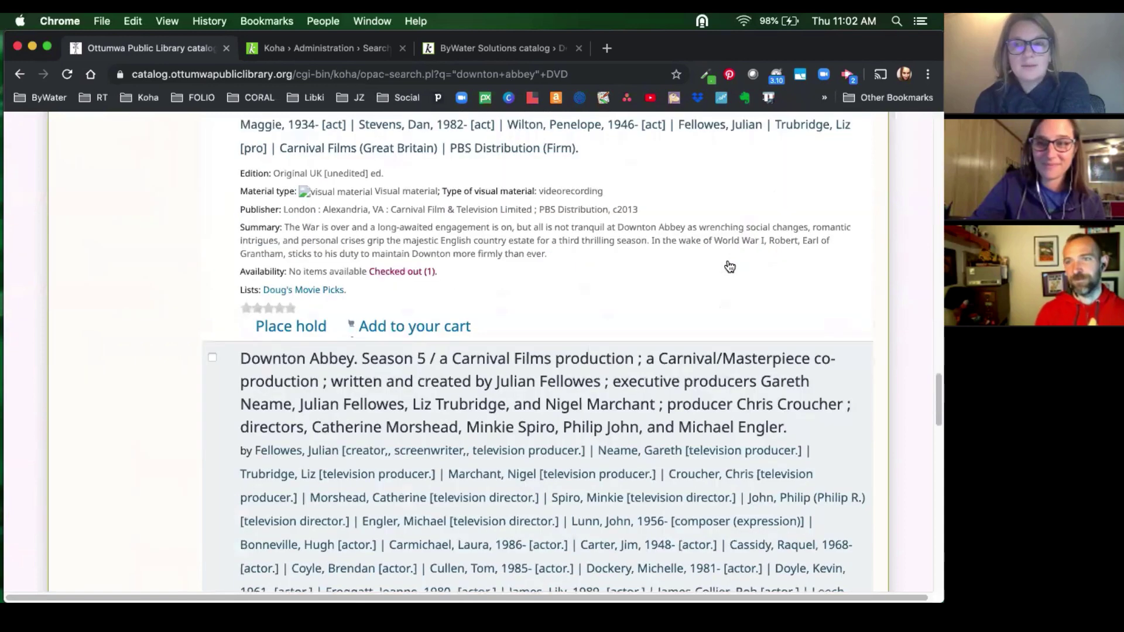
pyautogui.scroll(-12, 730, 266)
pyautogui.press('Home')
pyautogui.scroll(5, 563, 242)
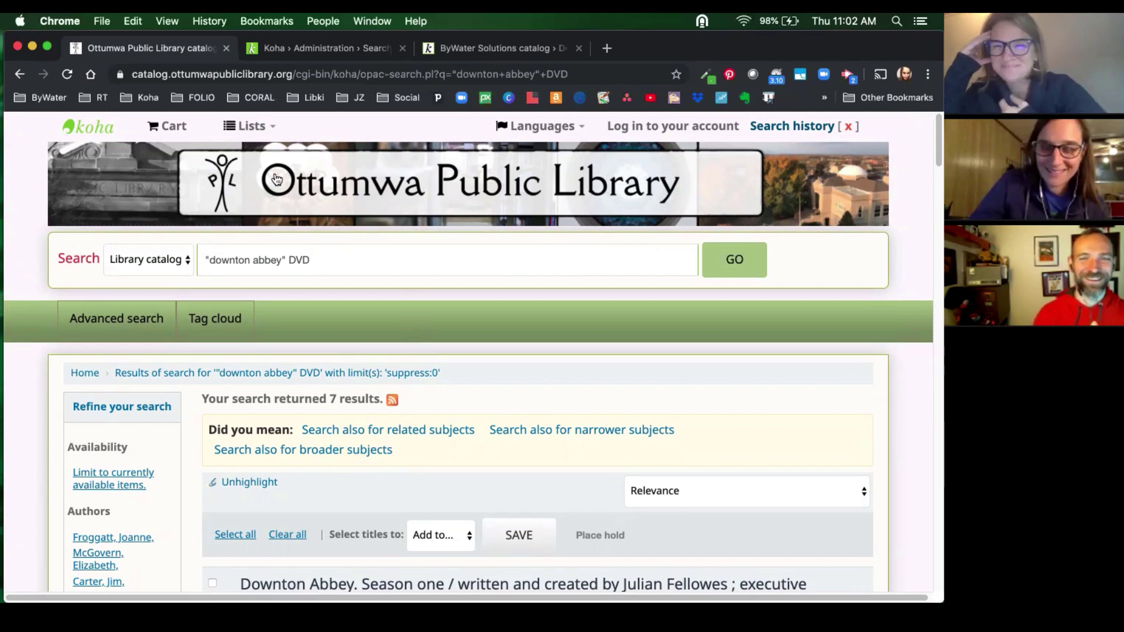
# Step: Go from staff client Administration to Search engine configuration, showing field weights like author 16.00
pyautogui.click(336, 52)
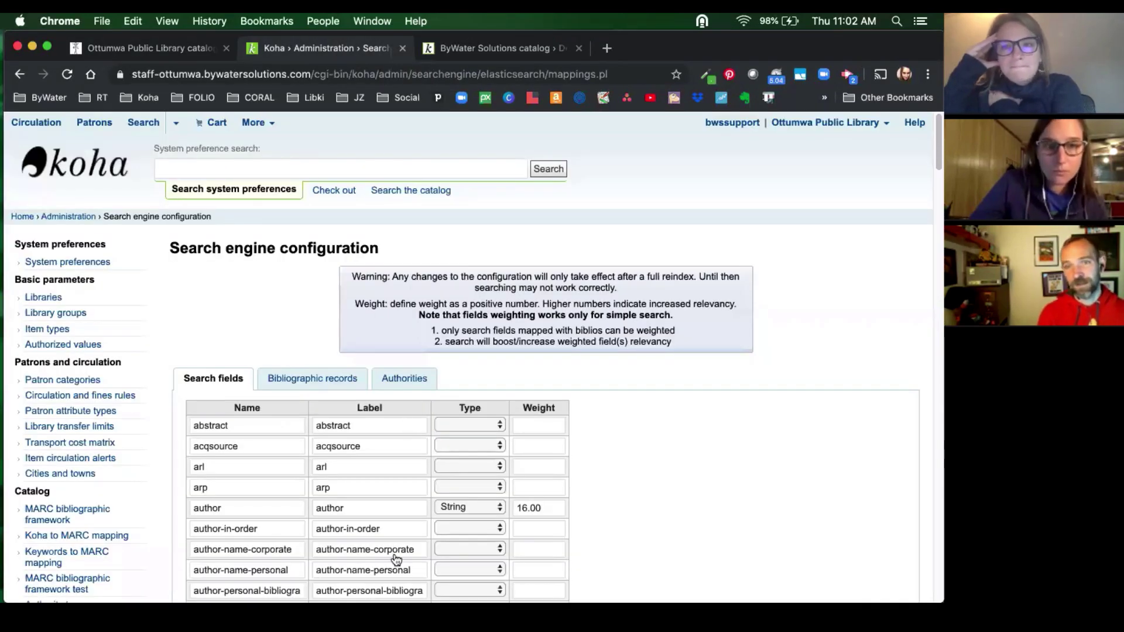
pyautogui.click(75, 217)
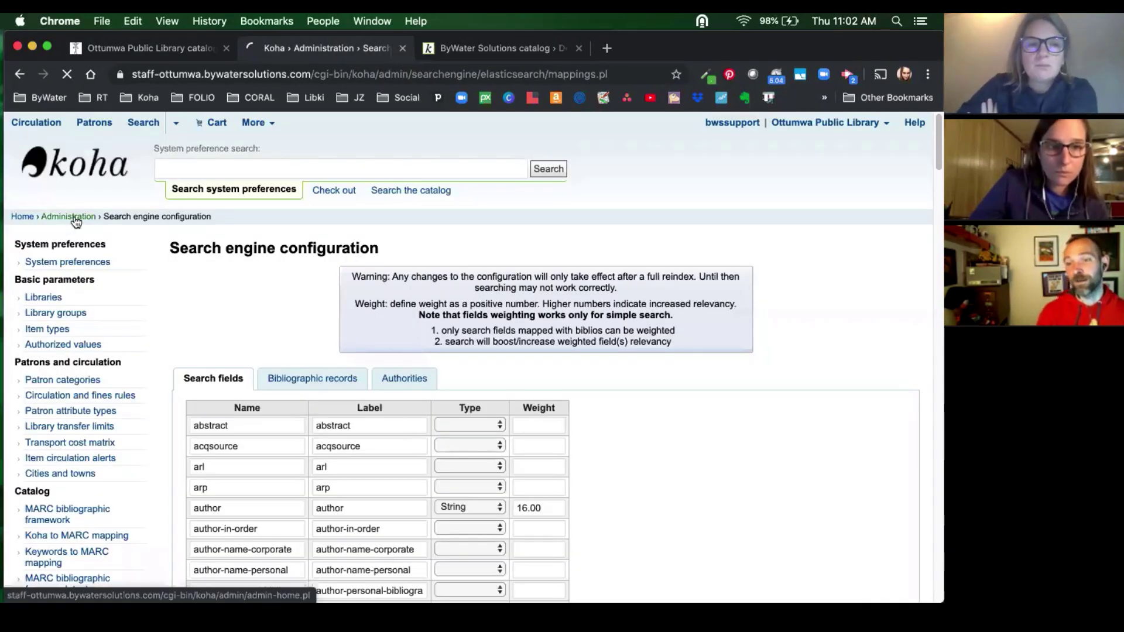
pyautogui.scroll(-1, 651, 456)
pyautogui.scroll(-4, 648, 471)
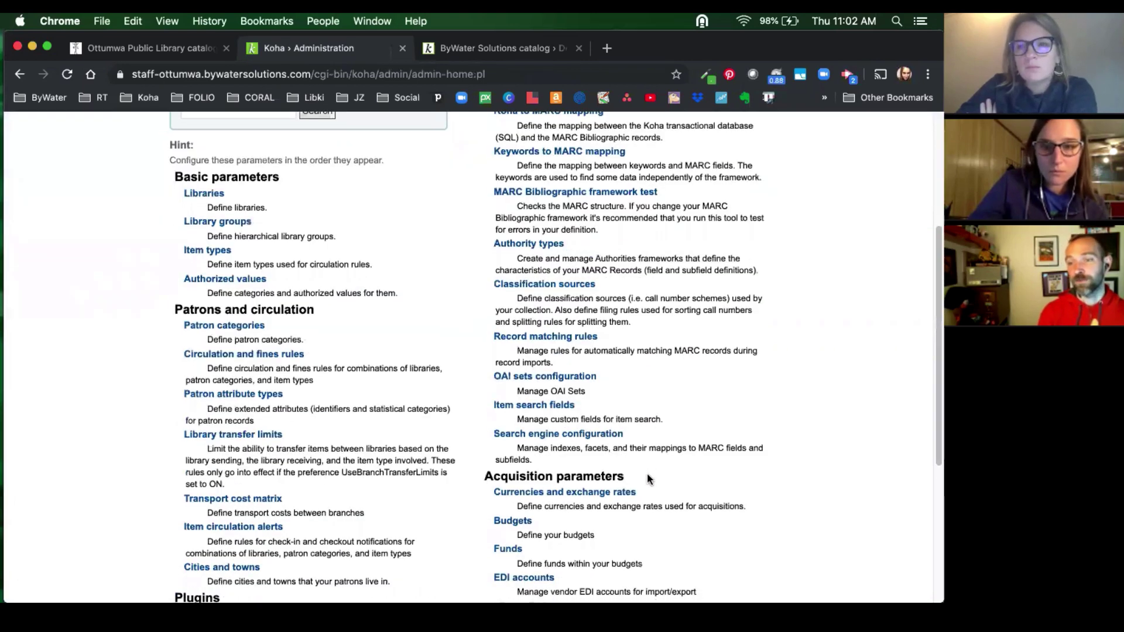
pyautogui.scroll(-1, 647, 479)
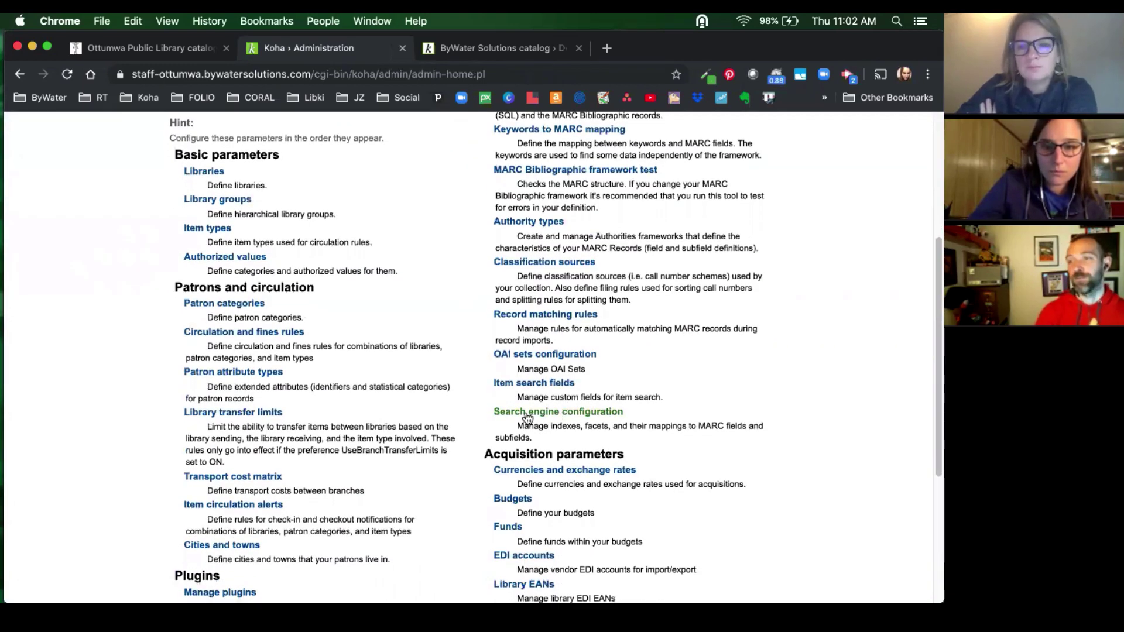
pyautogui.click(539, 413)
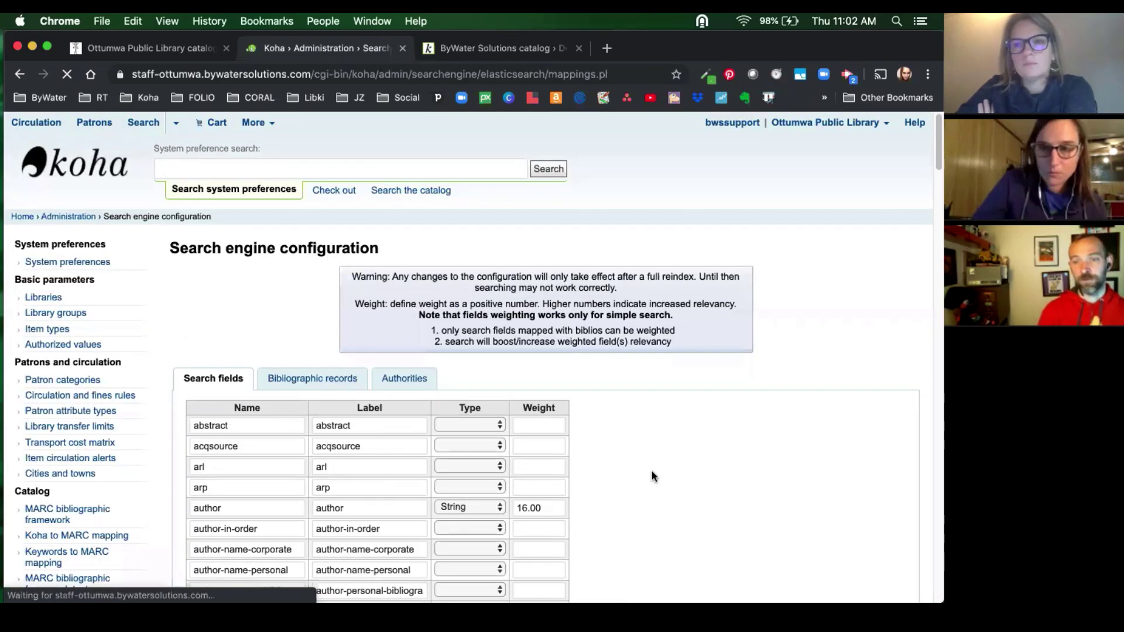
pyautogui.scroll(-2, 651, 470)
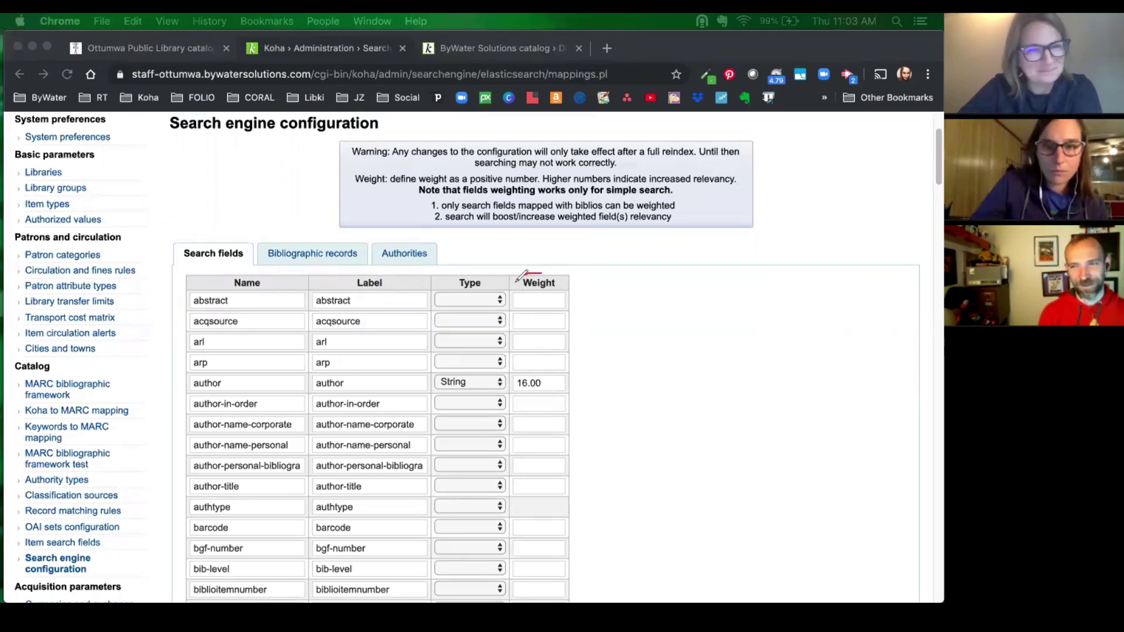
pyautogui.moveTo(538, 272)
pyautogui.mouseDown()
pyautogui.moveTo(580, 297)
pyautogui.moveTo(569, 268)
pyautogui.moveTo(585, 292)
pyautogui.mouseUp()
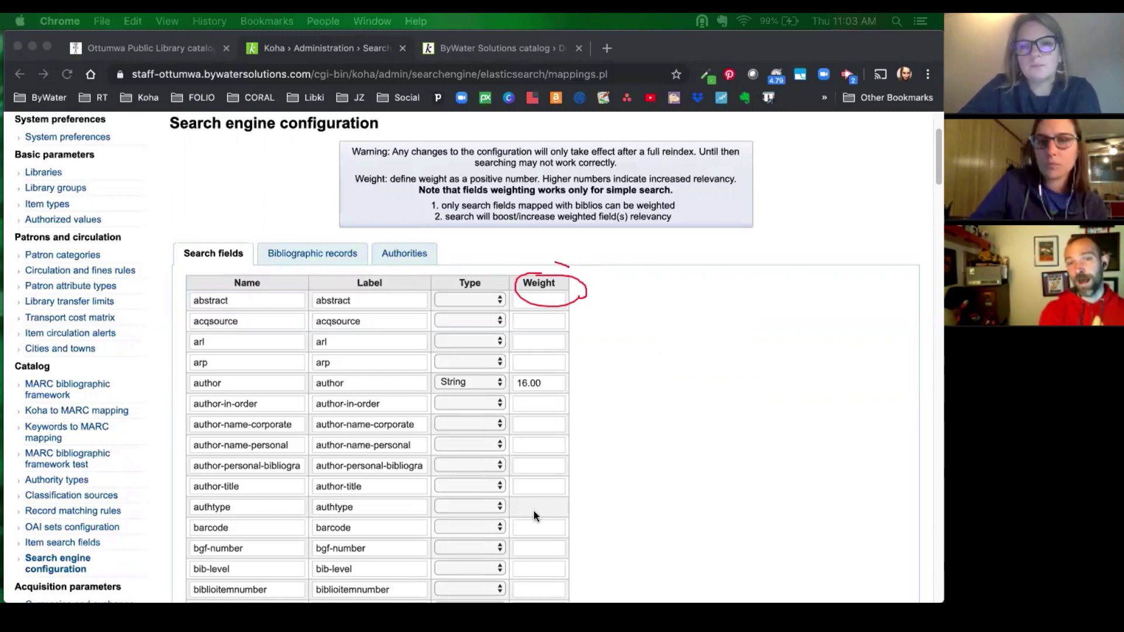
pyautogui.scroll(-1, 617, 368)
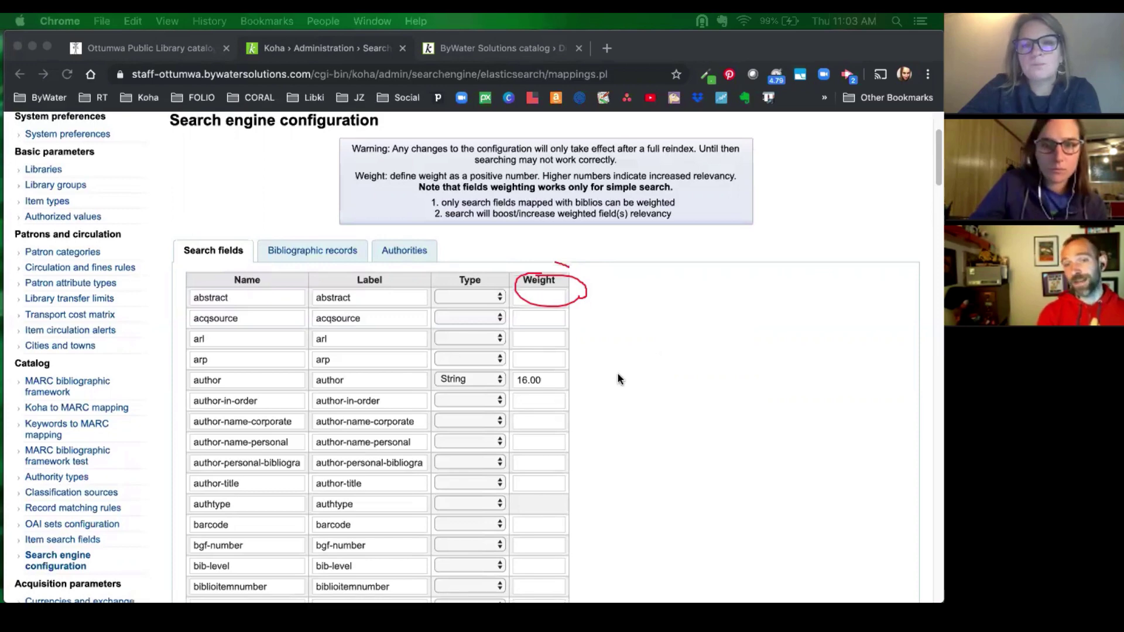
pyautogui.scroll(-6, 618, 378)
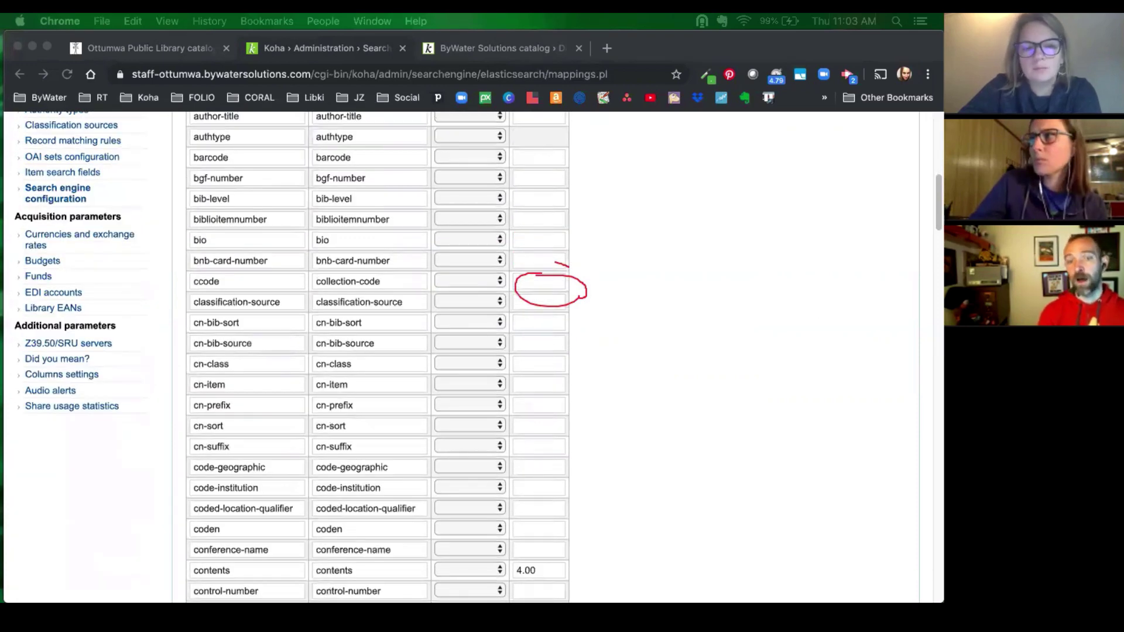
pyautogui.scroll(1, 632, 360)
pyautogui.scroll(4, 644, 370)
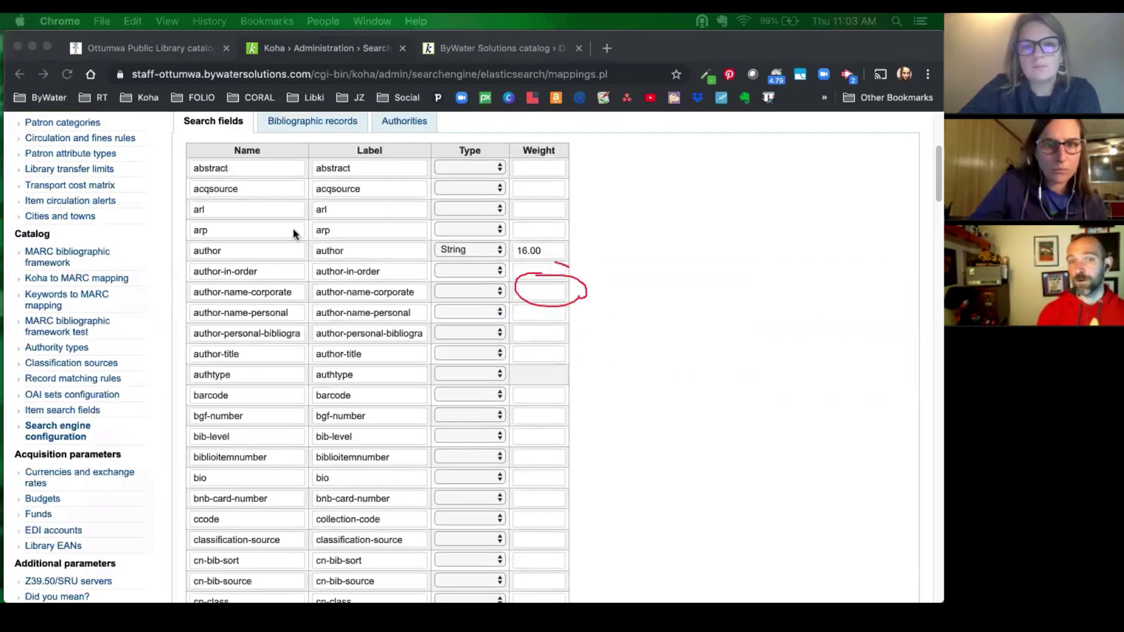
pyautogui.scroll(2, 293, 228)
# Step: Show the Bibliographic records mappings tab and scroll down its MARC mappings table
pyautogui.click(323, 205)
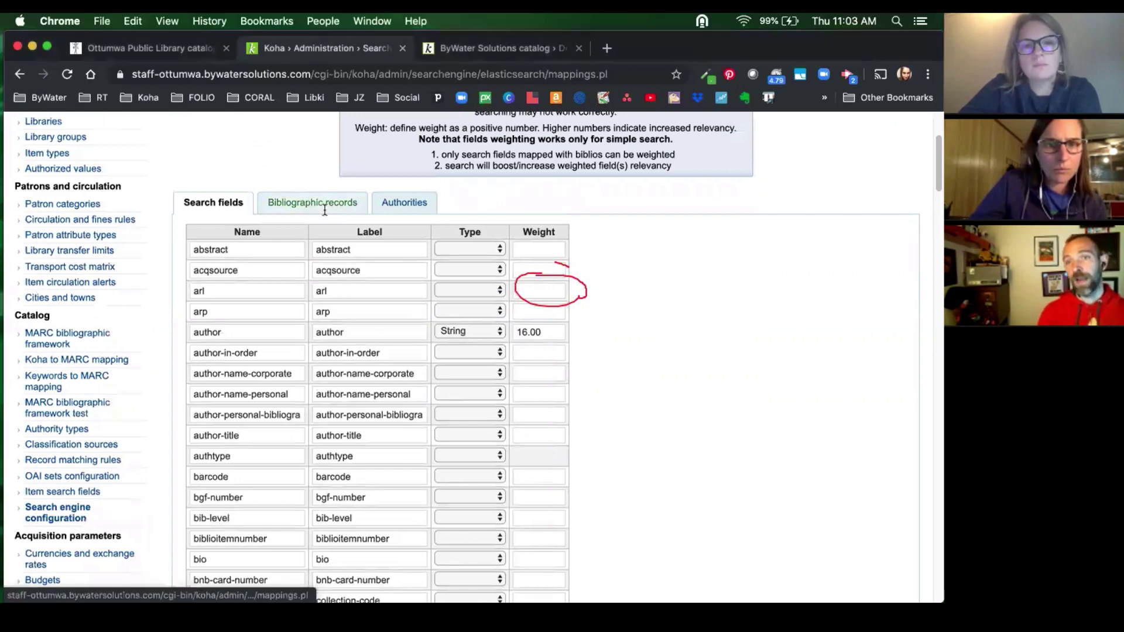
pyautogui.click(324, 205)
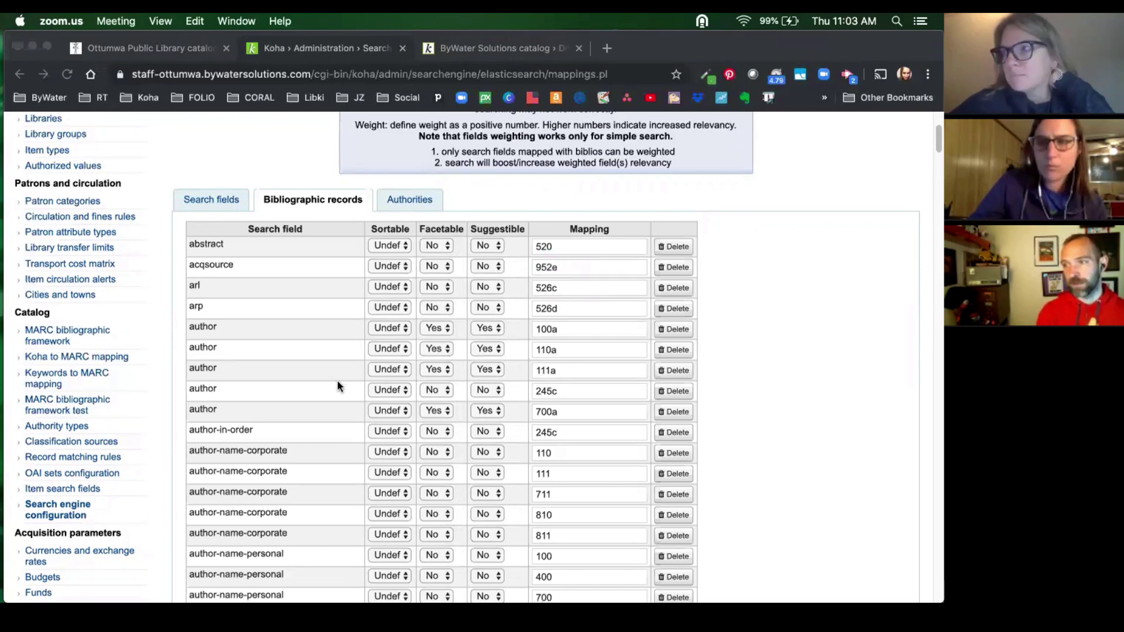
pyautogui.scroll(-3, 337, 383)
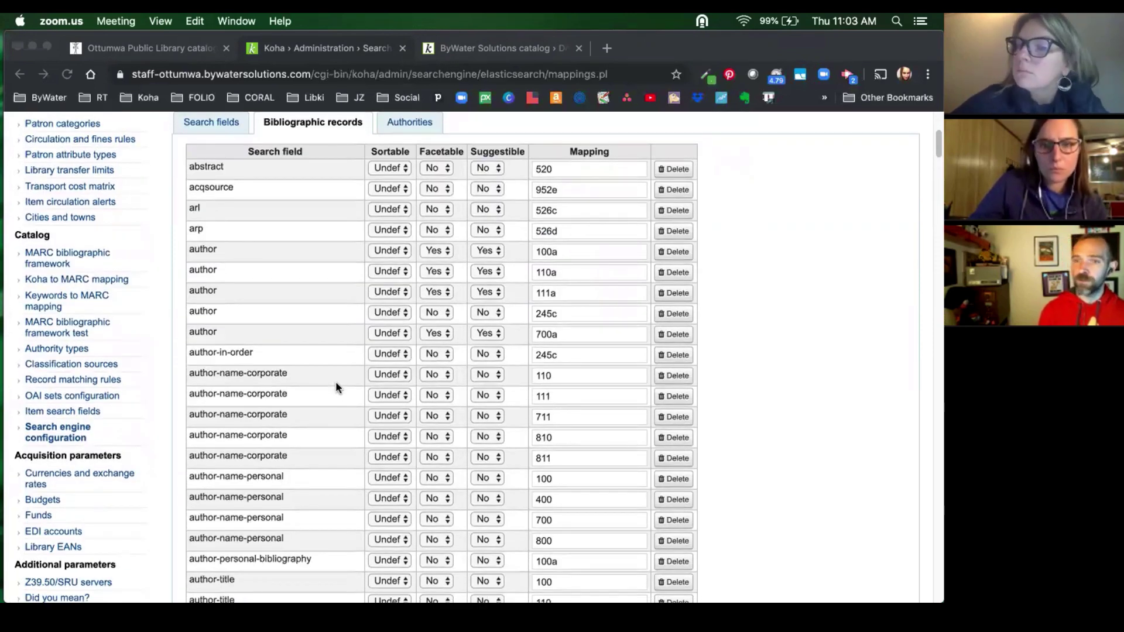
pyautogui.scroll(-10, 336, 381)
pyautogui.scroll(-5, 336, 386)
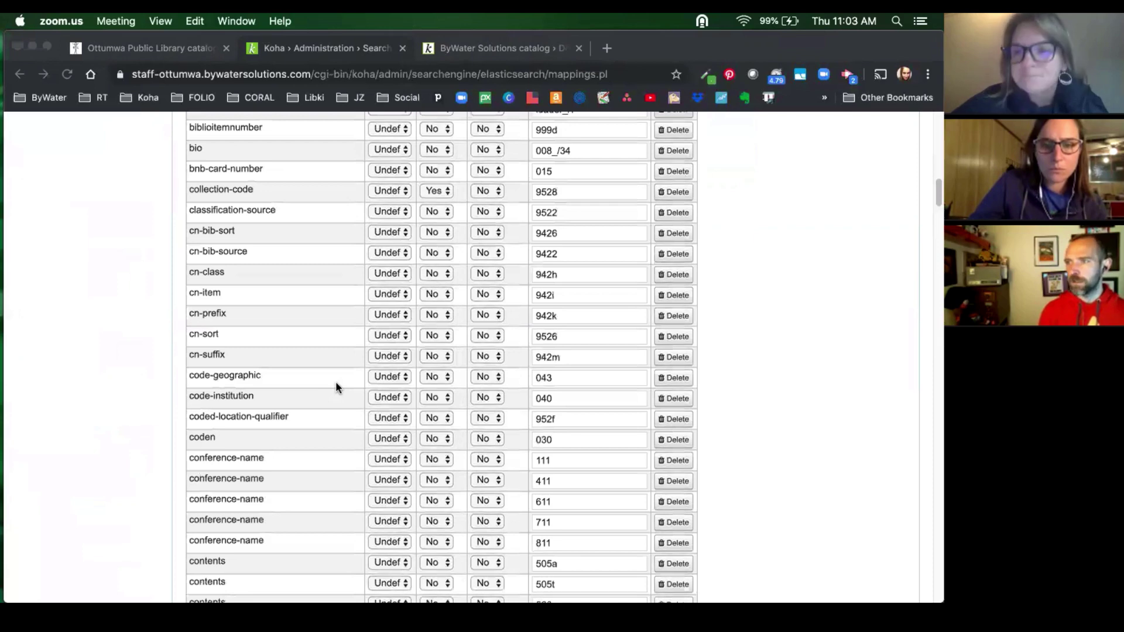
pyautogui.scroll(-5, 335, 386)
pyautogui.scroll(-3, 336, 381)
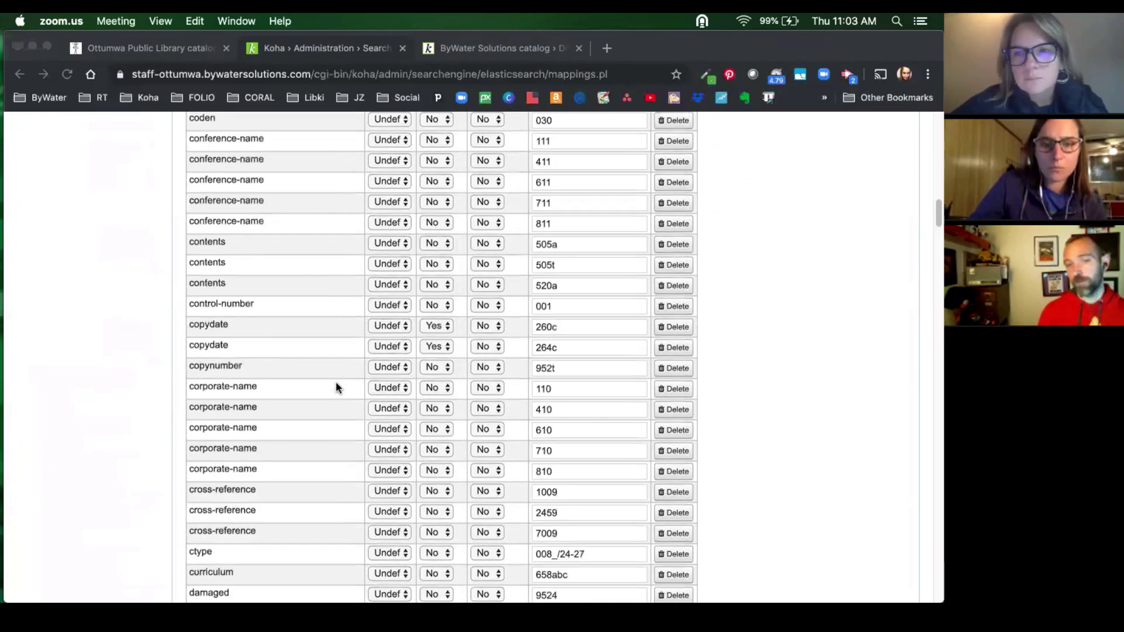
pyautogui.scroll(-4, 331, 387)
# Step: Scroll to the end of the mappings, then back to author's 100a, 110a, 111a, 245c, 700a
pyautogui.click(365, 396)
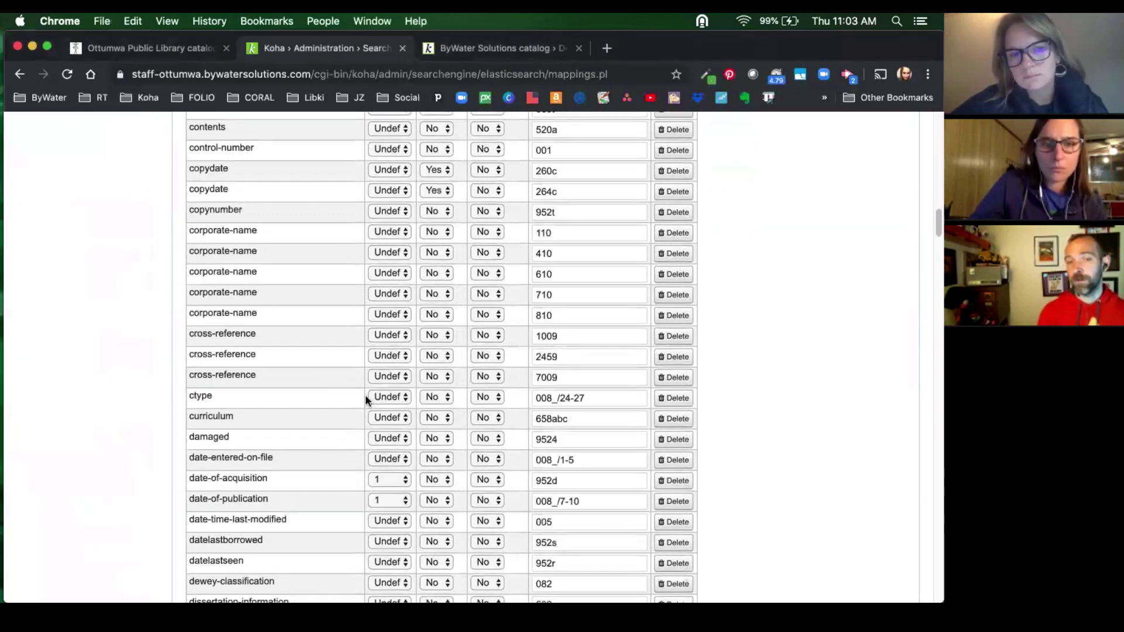
pyautogui.scroll(-6, 596, 450)
pyautogui.scroll(-2, 595, 450)
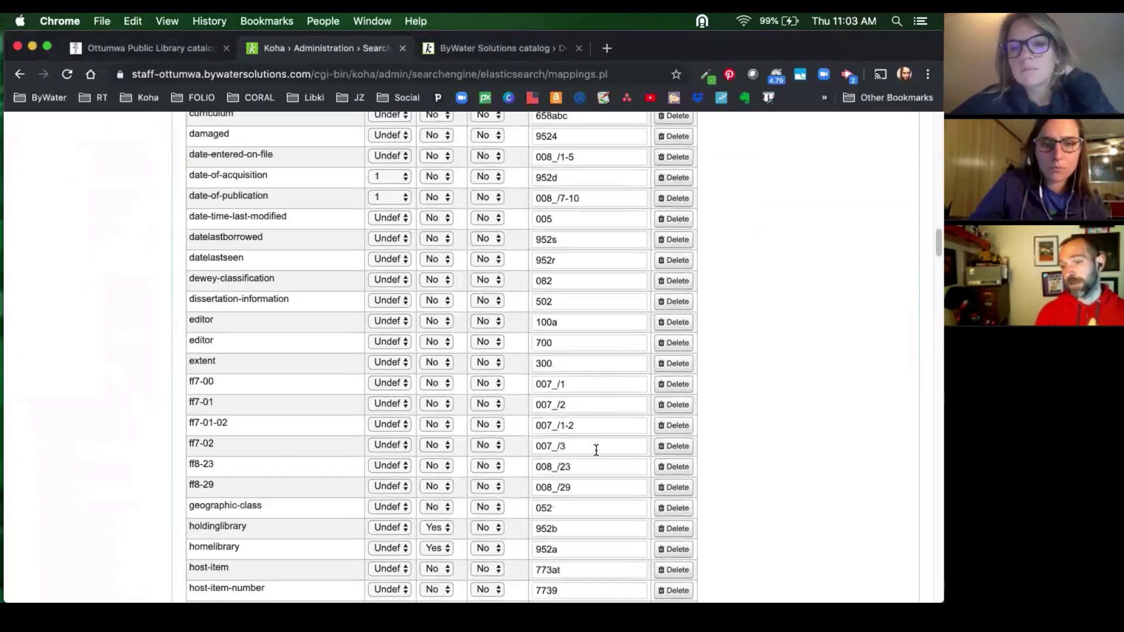
pyautogui.scroll(5, 594, 450)
pyautogui.scroll(1, 595, 449)
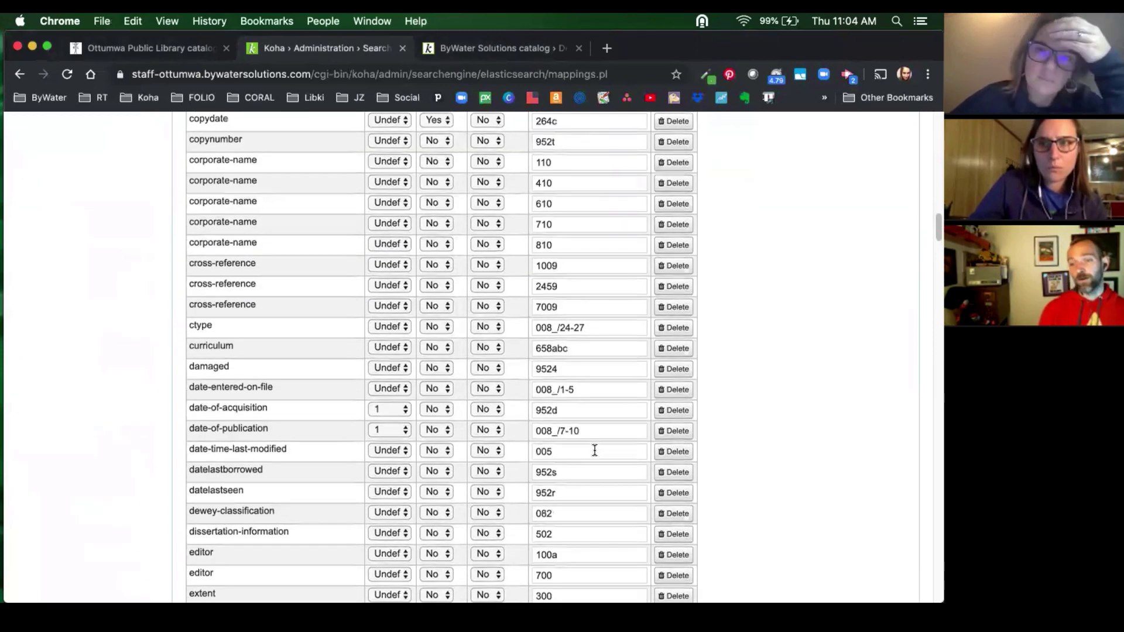
pyautogui.scroll(10, 594, 450)
pyautogui.scroll(8, 594, 449)
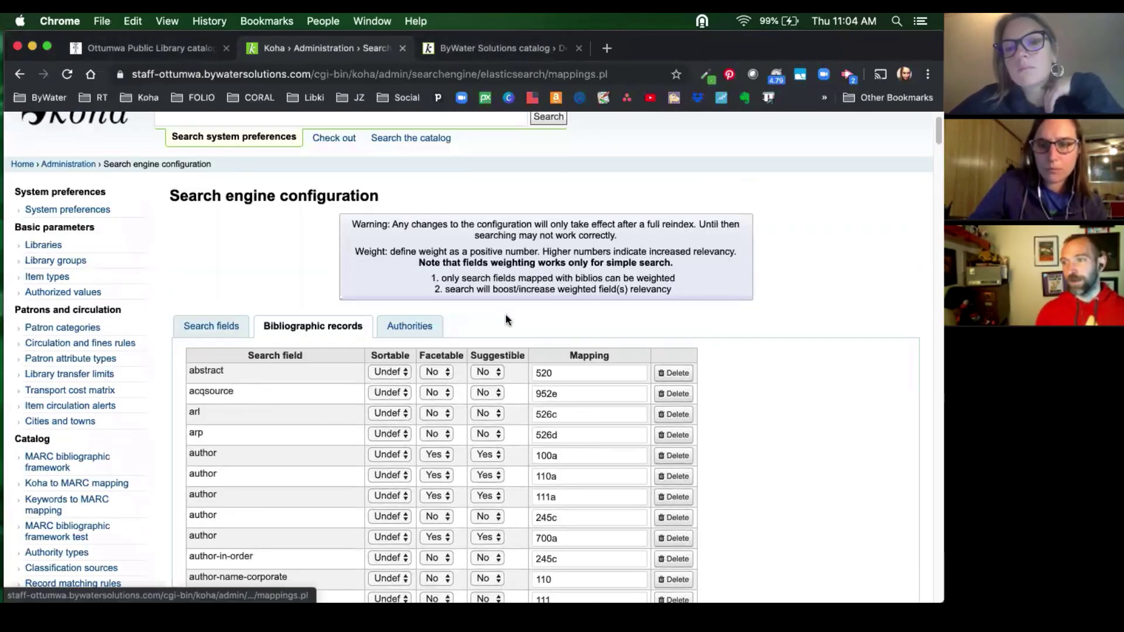